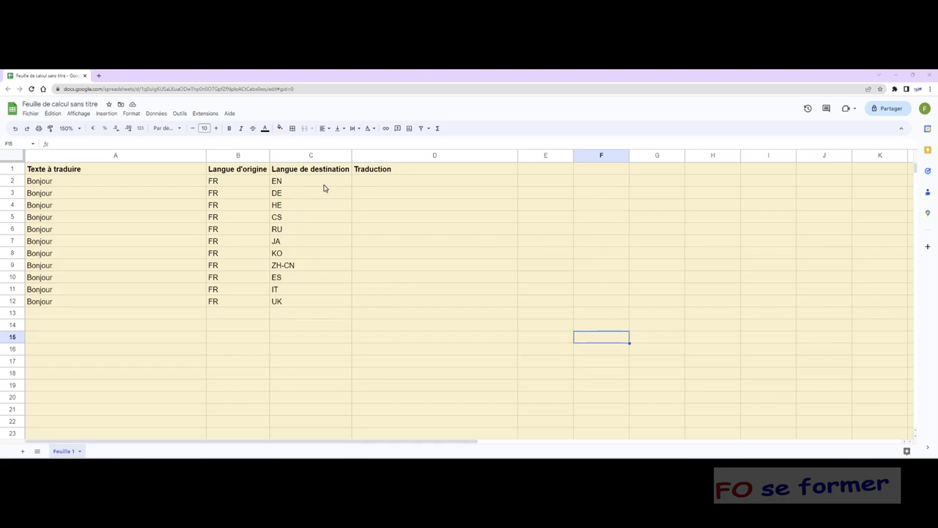
# Start a =GOOGLETRANSLATE( formula in cell D2 using the autocomplete suggestion
pyautogui.click(375, 186)
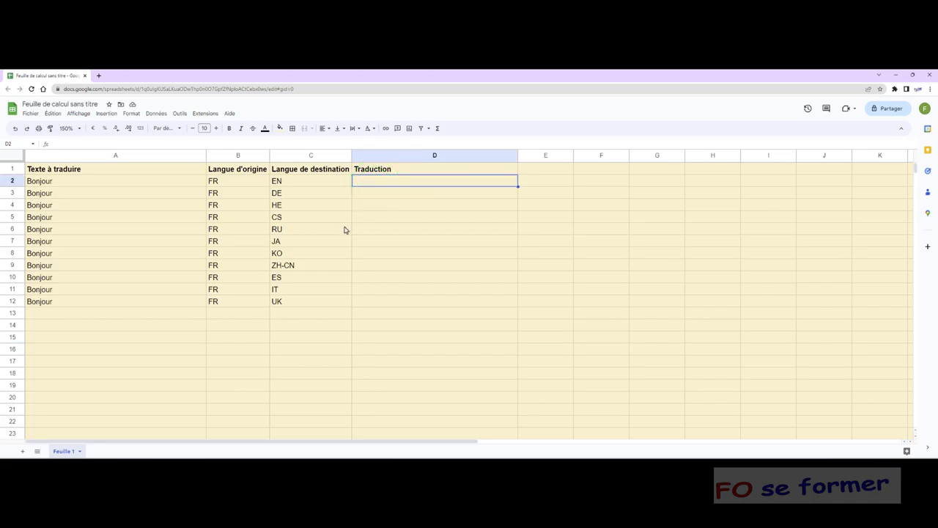
pyautogui.write('=')
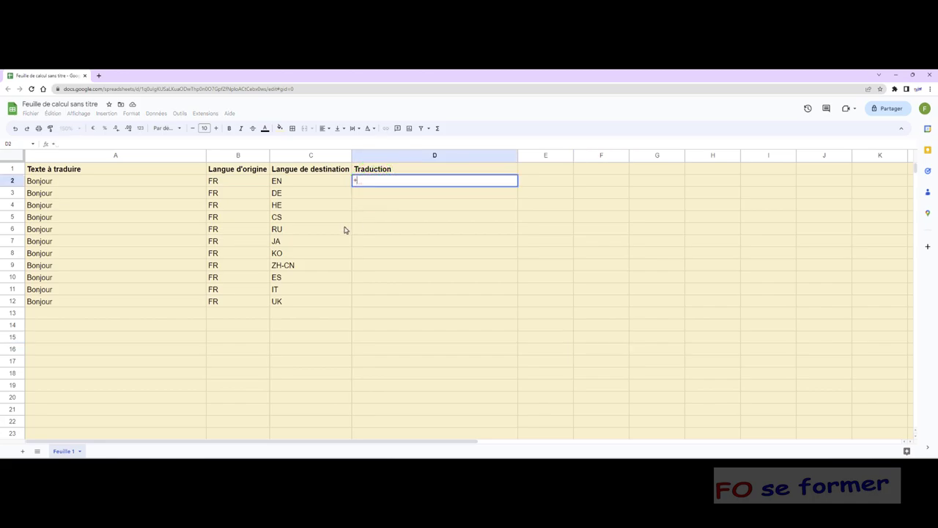
pyautogui.press('BackSpace')
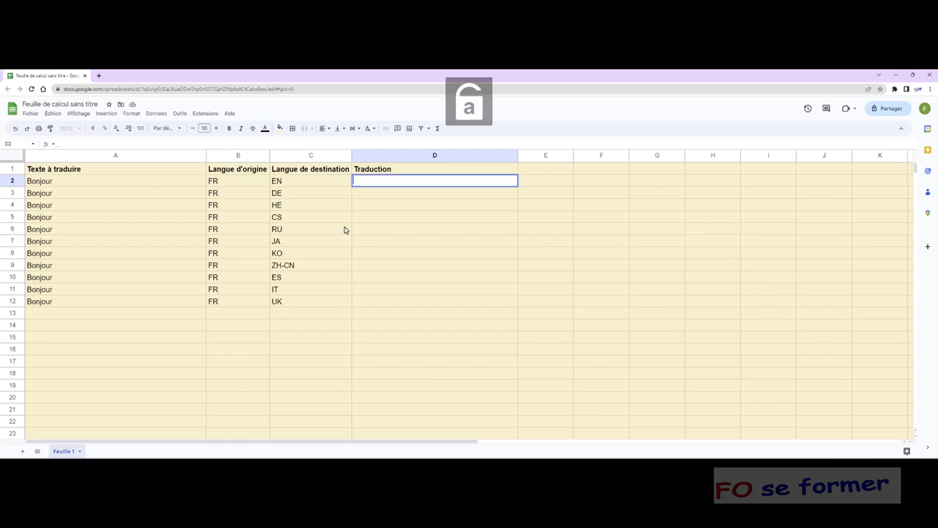
pyautogui.write('=')
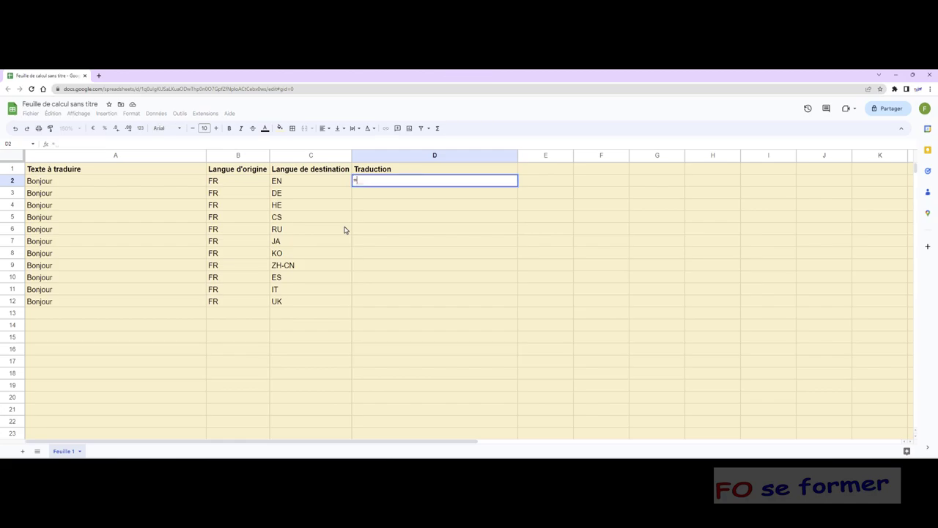
pyautogui.write('g')
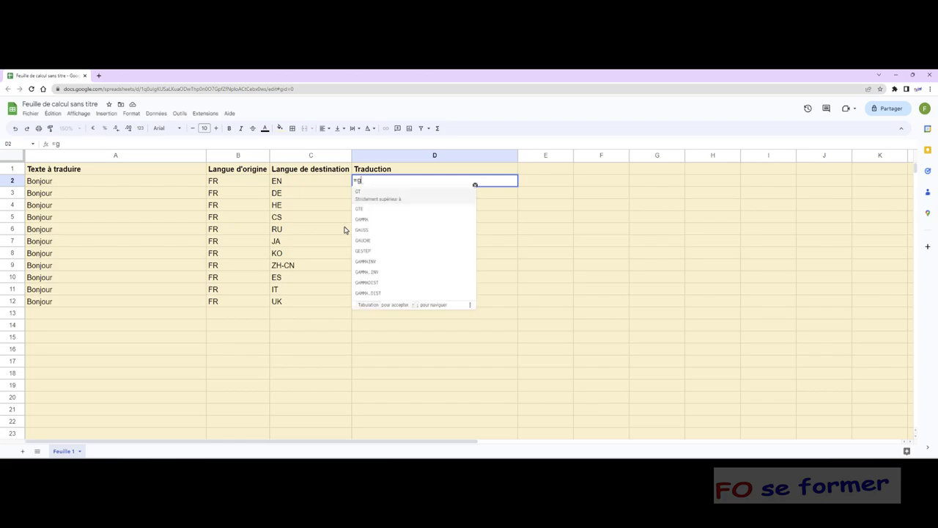
pyautogui.write('o')
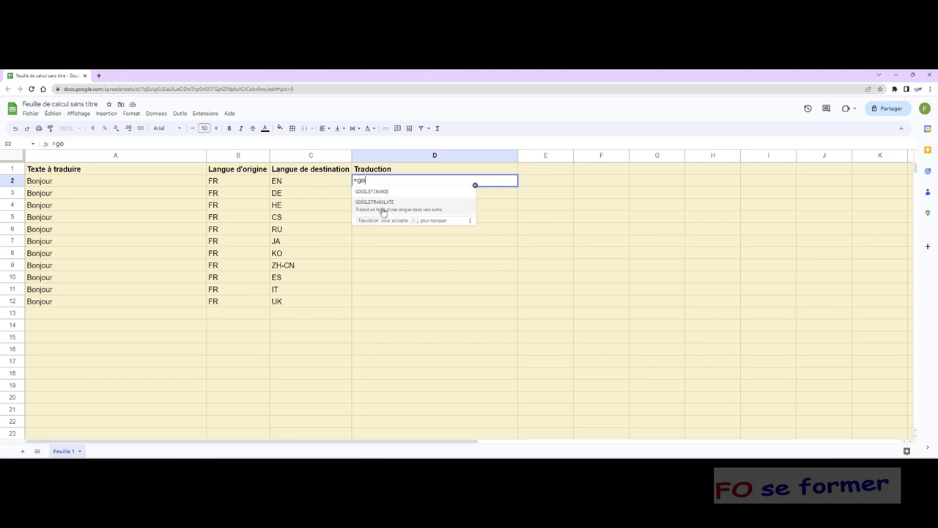
pyautogui.click(382, 209)
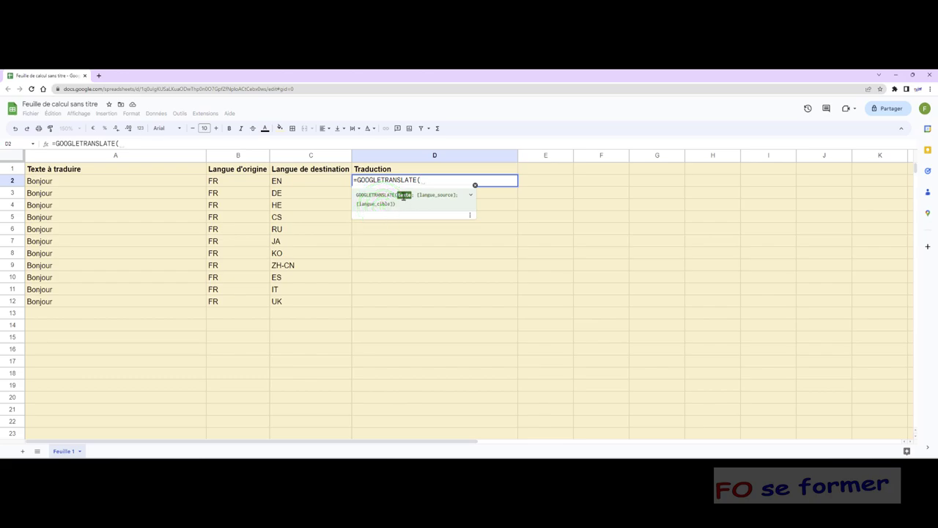
# Complete the D2 formula as =GOOGLETRANSLATE(A2;B2;C2) with text, source and target cells
pyautogui.click(81, 181)
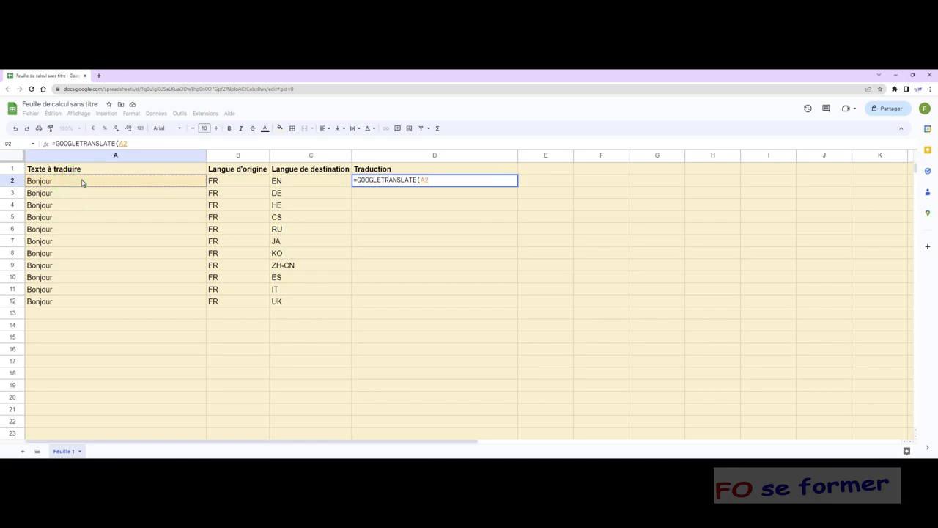
pyautogui.write(';')
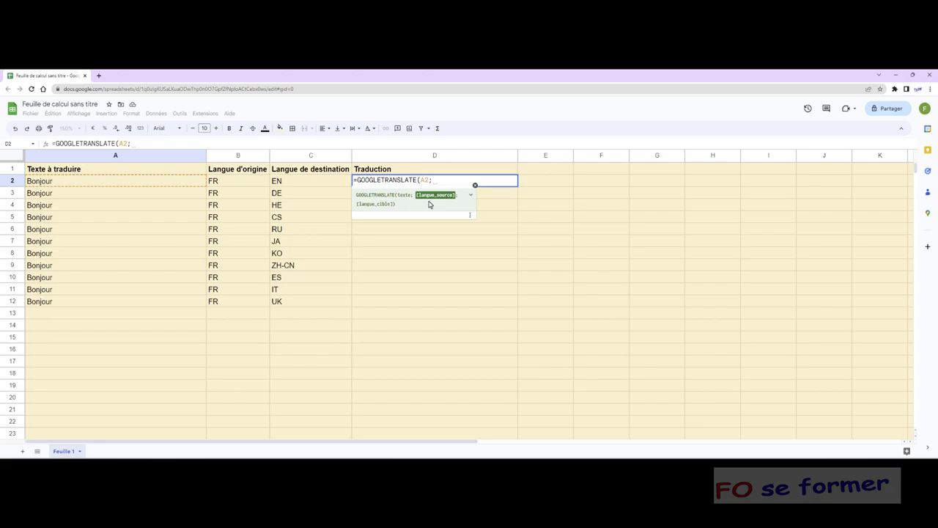
pyautogui.click(227, 184)
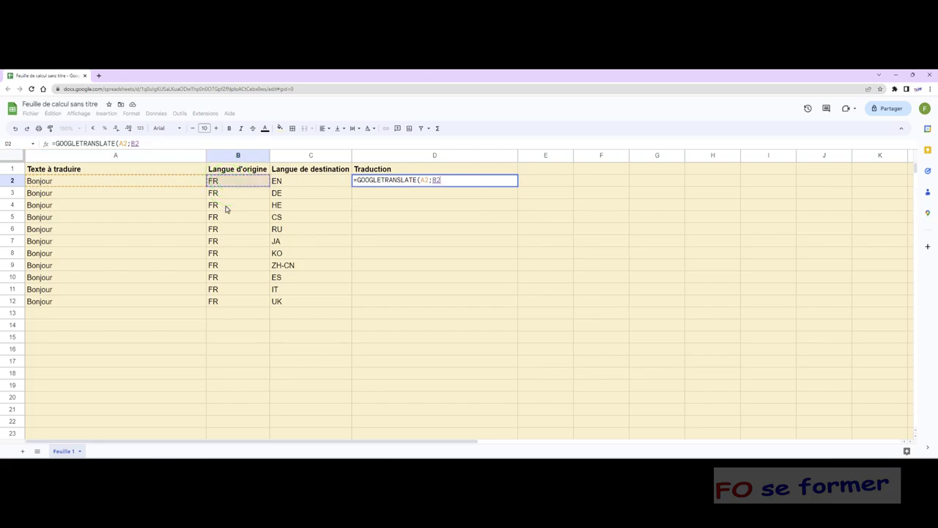
pyautogui.write(';')
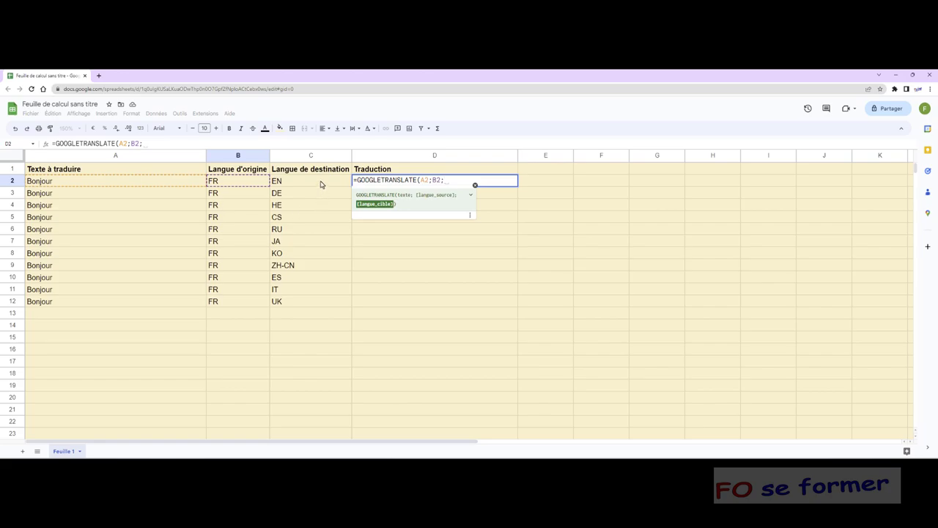
pyautogui.click(320, 184)
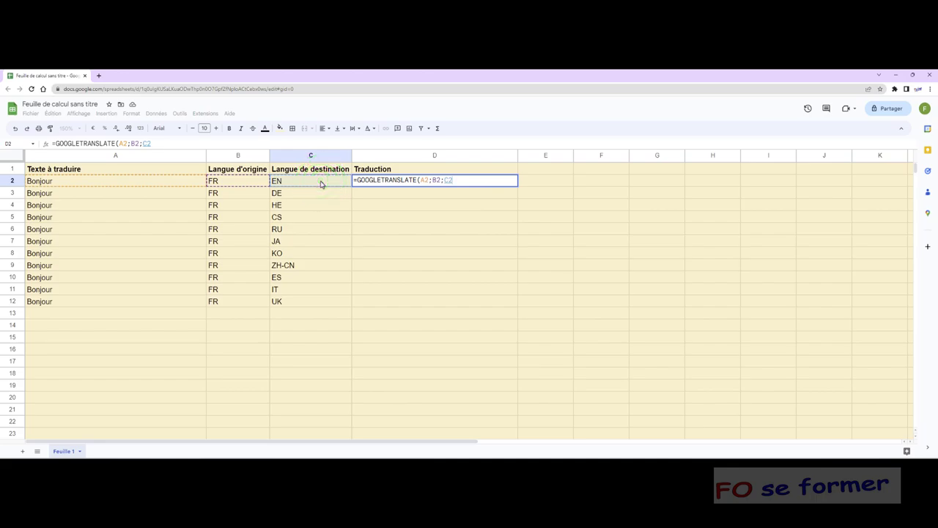
pyautogui.write(')')
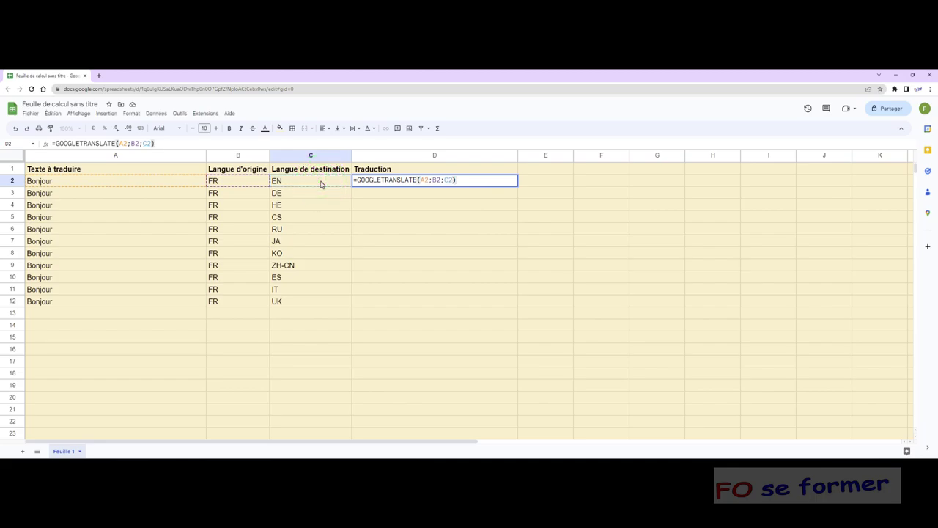
pyautogui.click(392, 179)
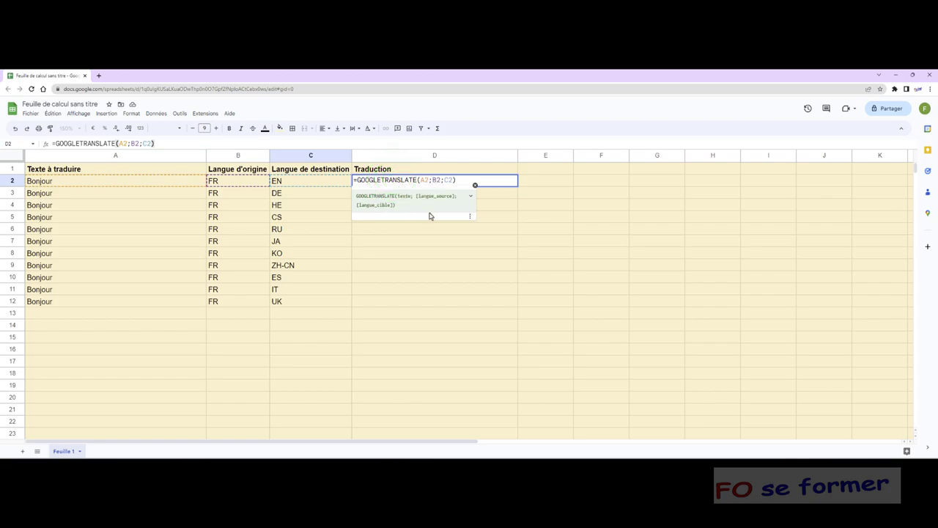
pyautogui.click(476, 185)
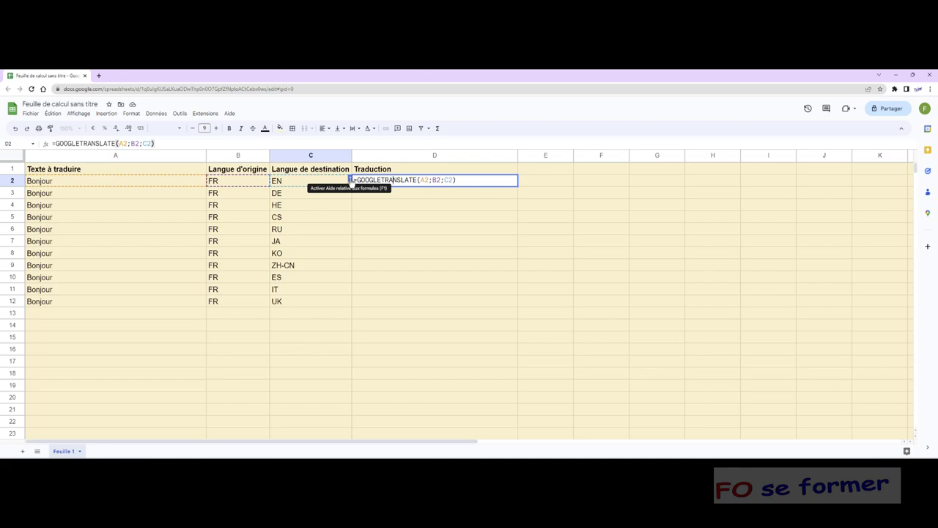
# Review the GOOGLETRANSLATE help, then confirm the D2 formula so it returns 'Good morning'
pyautogui.click(350, 181)
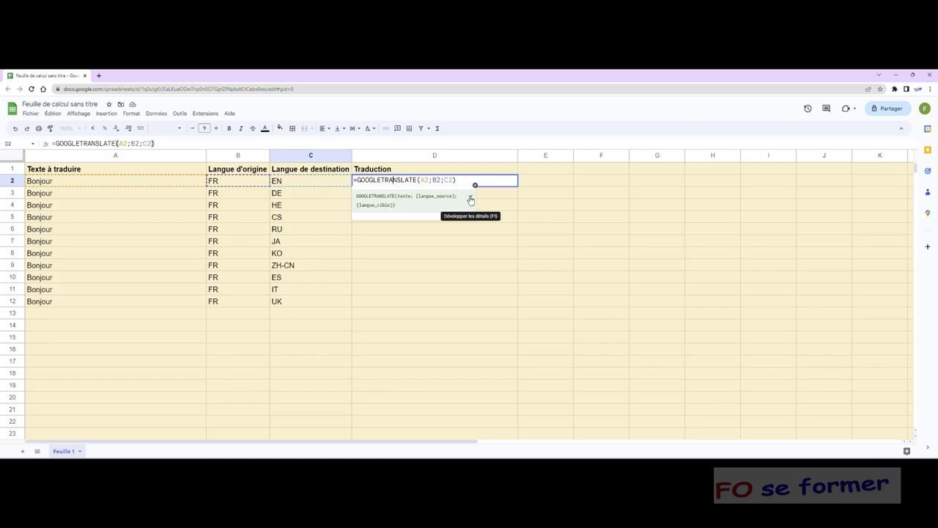
pyautogui.click(470, 197)
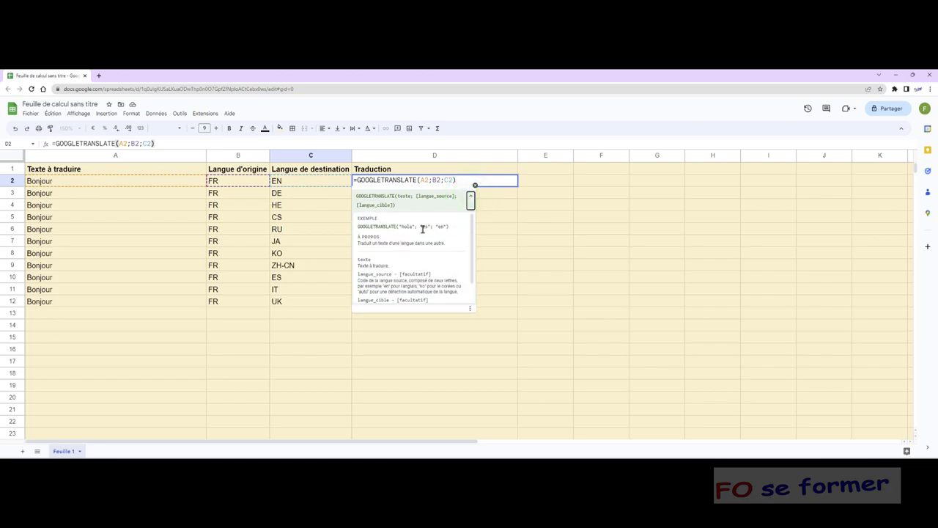
pyautogui.scroll(-1, 392, 257)
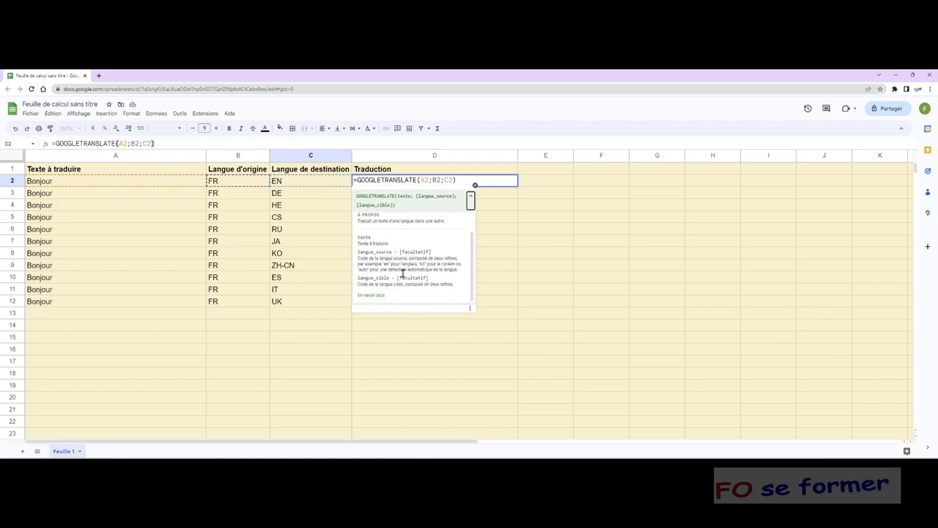
pyautogui.click(475, 186)
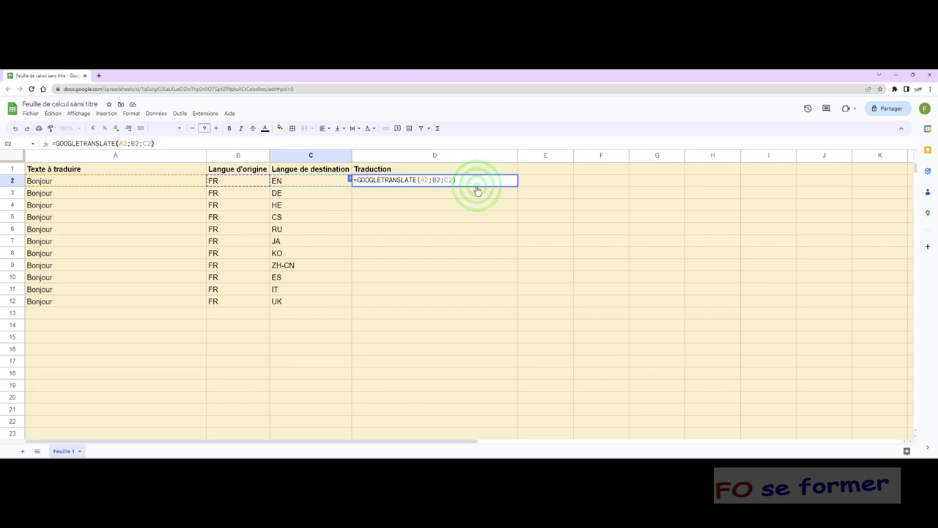
pyautogui.press('Return')
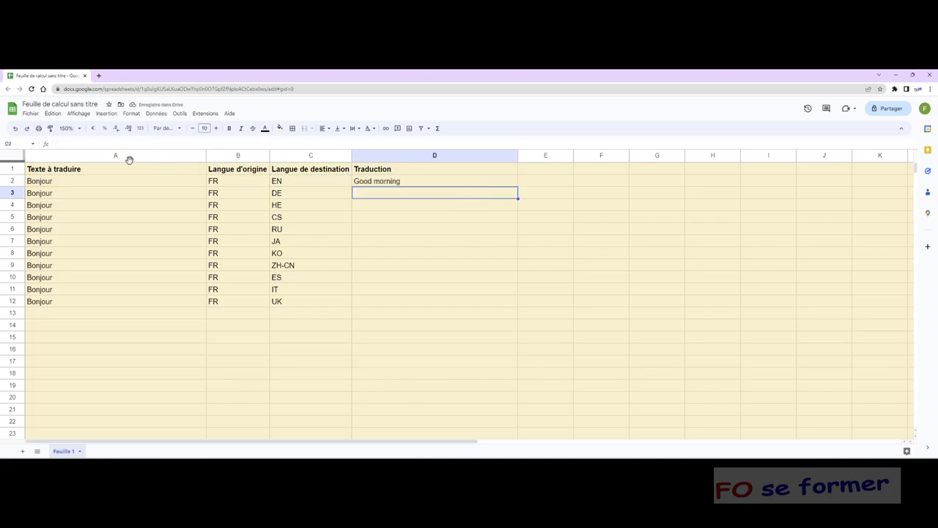
# Fill the D2 formula down to D12 and check each translation, German through Ukrainian
pyautogui.click(471, 186)
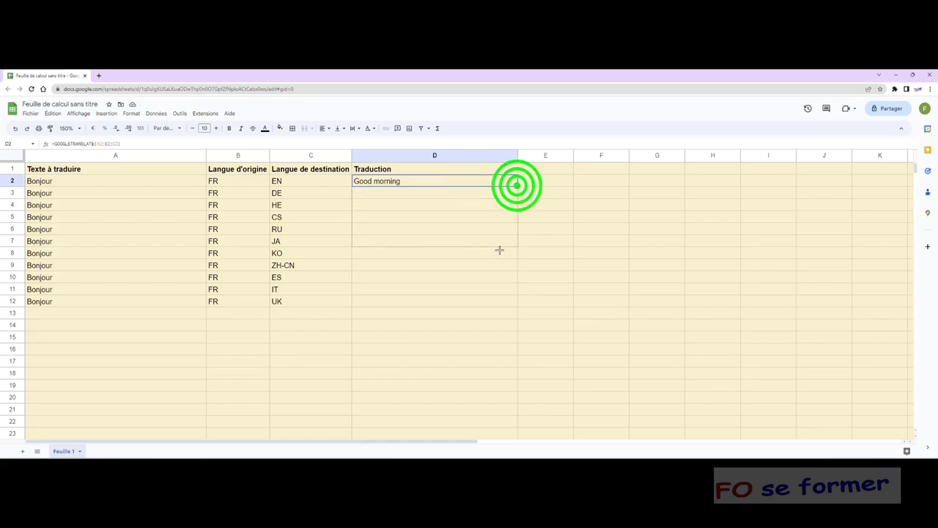
pyautogui.moveTo(516, 186); pyautogui.dragTo(480, 295)
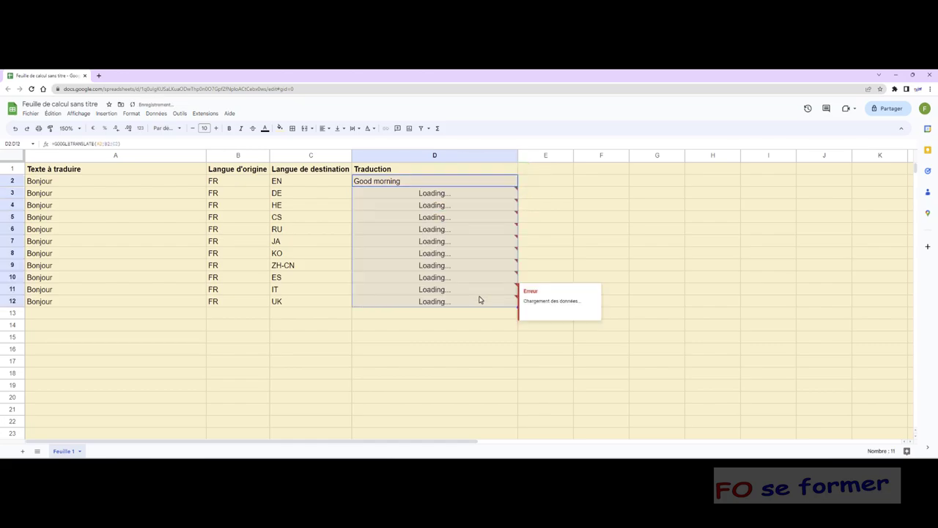
pyautogui.click(418, 193)
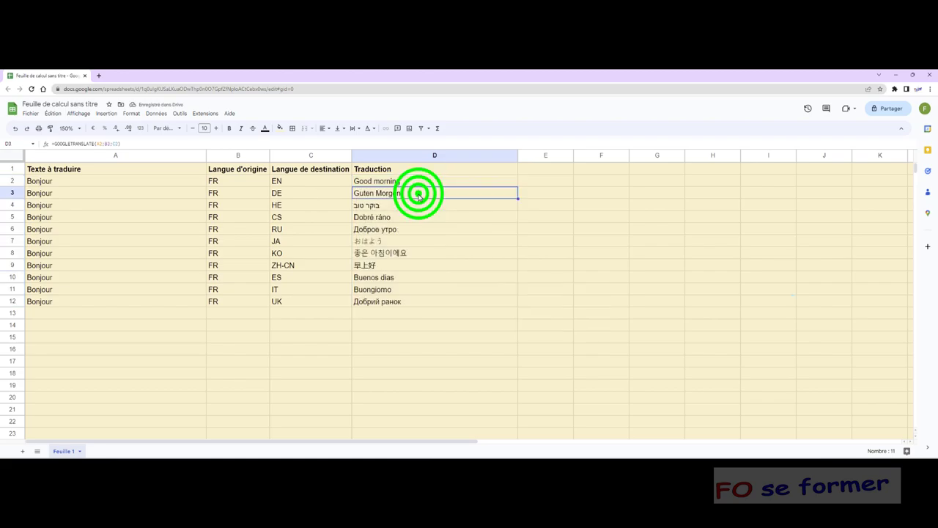
pyautogui.click(407, 206)
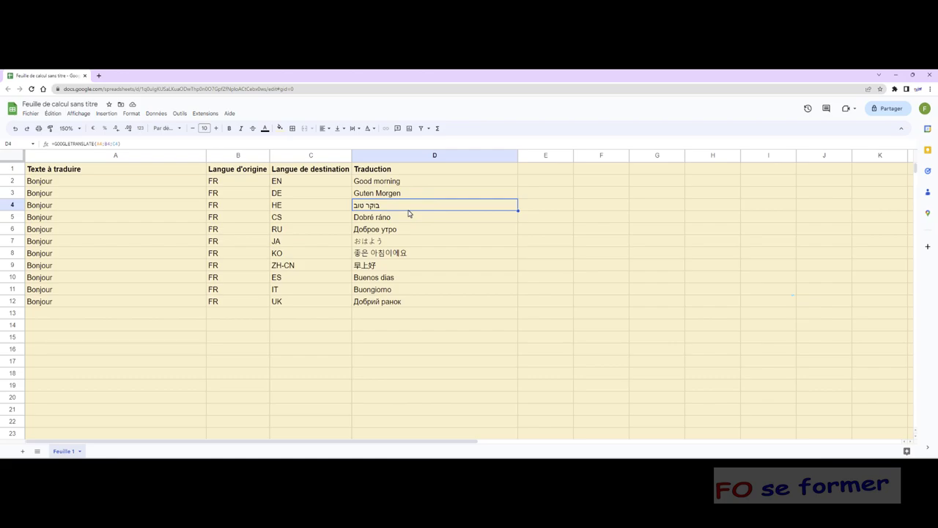
pyautogui.click(405, 228)
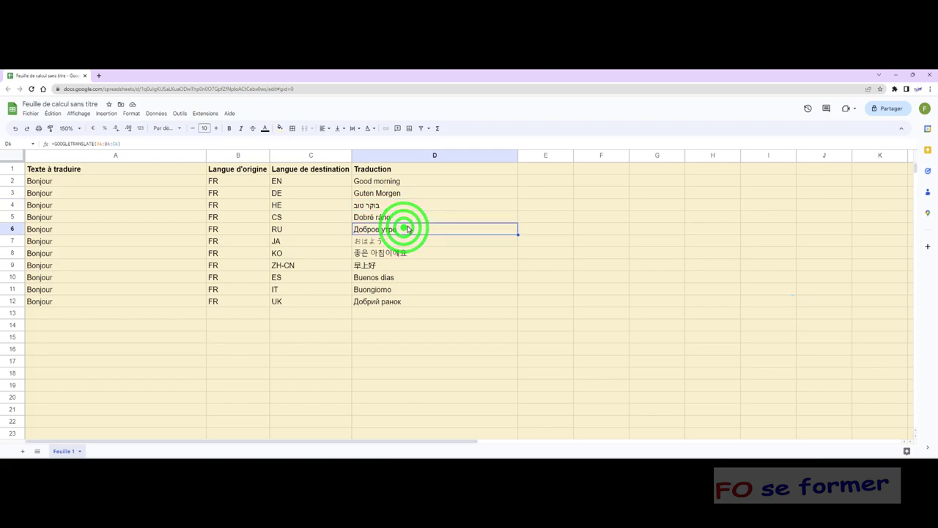
pyautogui.click(403, 241)
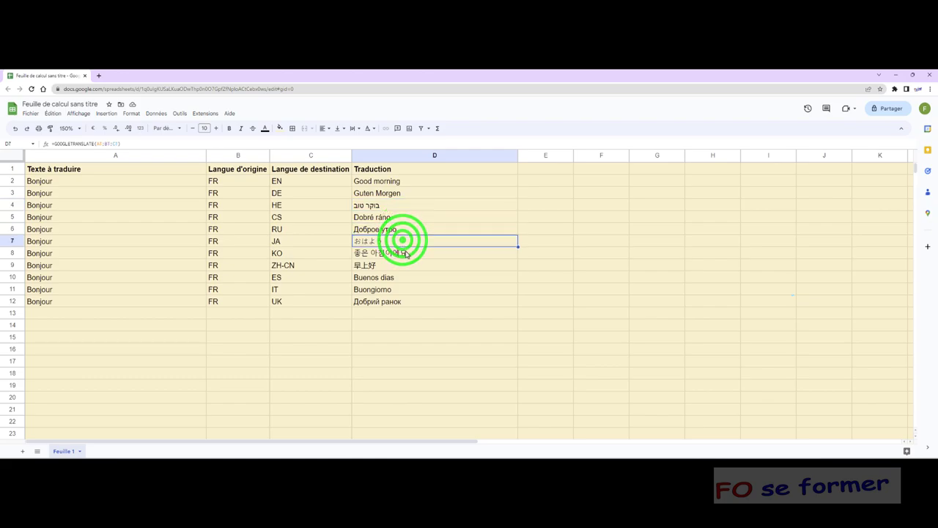
pyautogui.click(404, 252)
pyautogui.click(402, 266)
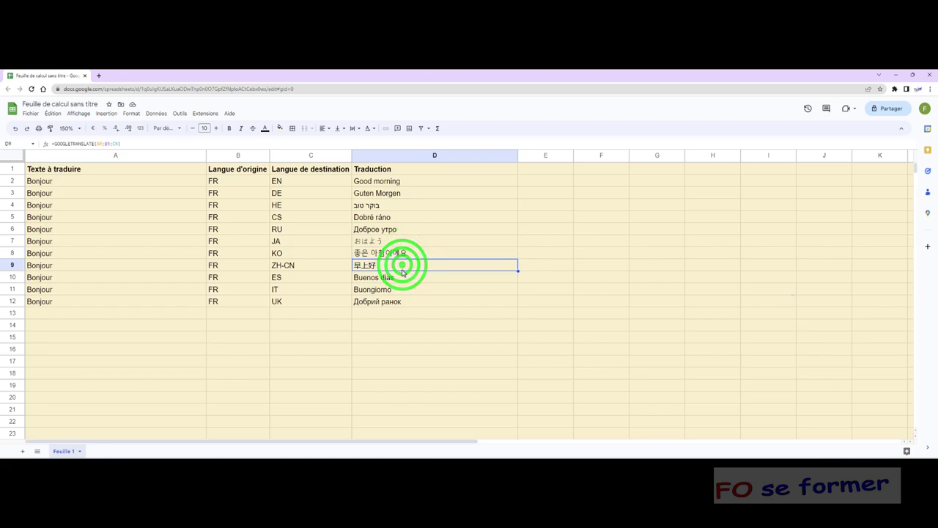
pyautogui.click(399, 277)
pyautogui.click(393, 290)
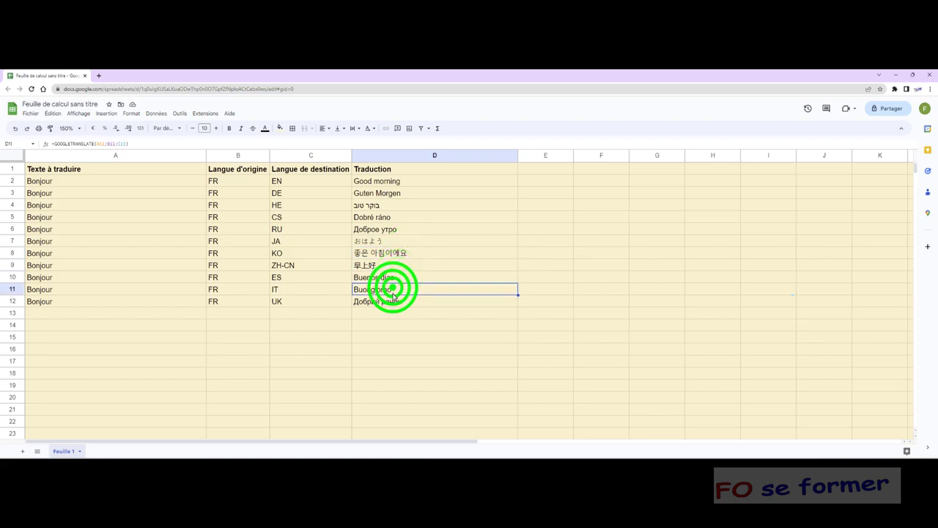
pyautogui.click(393, 301)
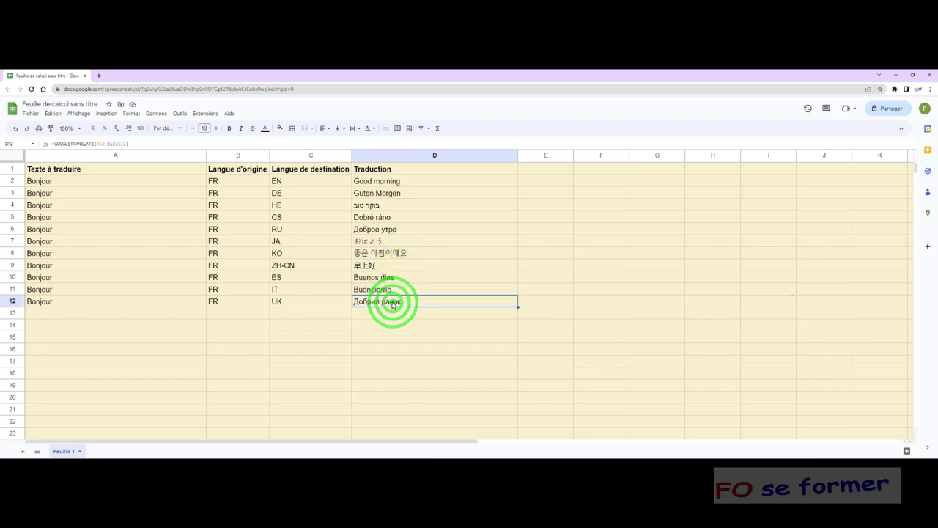
pyautogui.click(117, 183)
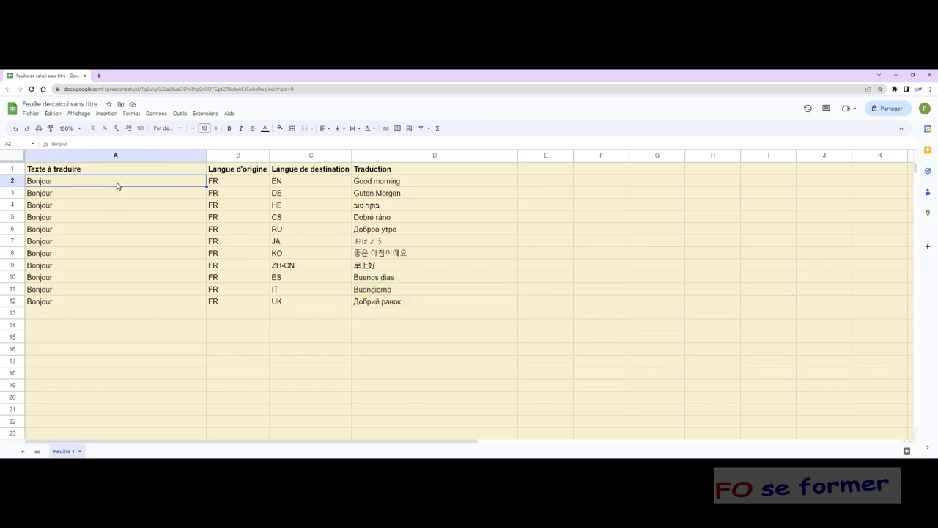
# Change A2 to 'commande numérique' and A3 to 'compresseur'
pyautogui.write('comma')
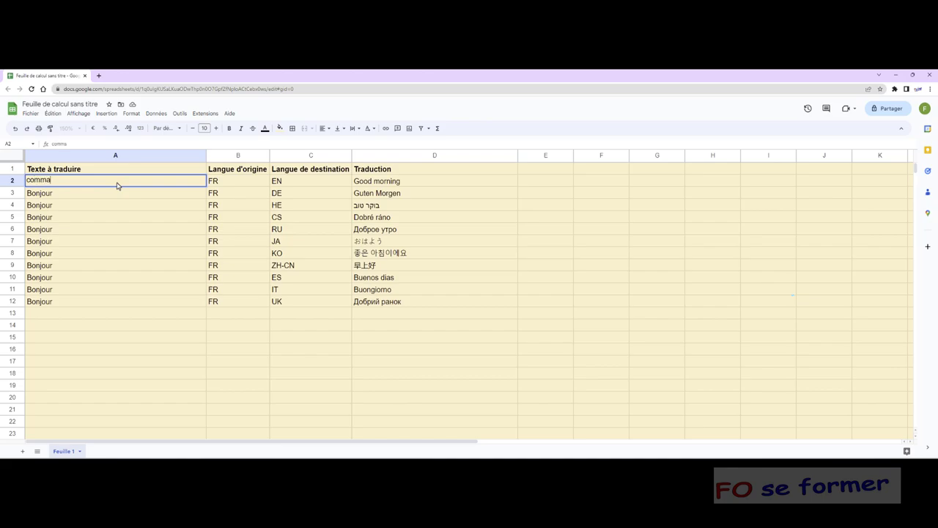
pyautogui.write('nde nu')
pyautogui.write('mérique')
pyautogui.press('Return')
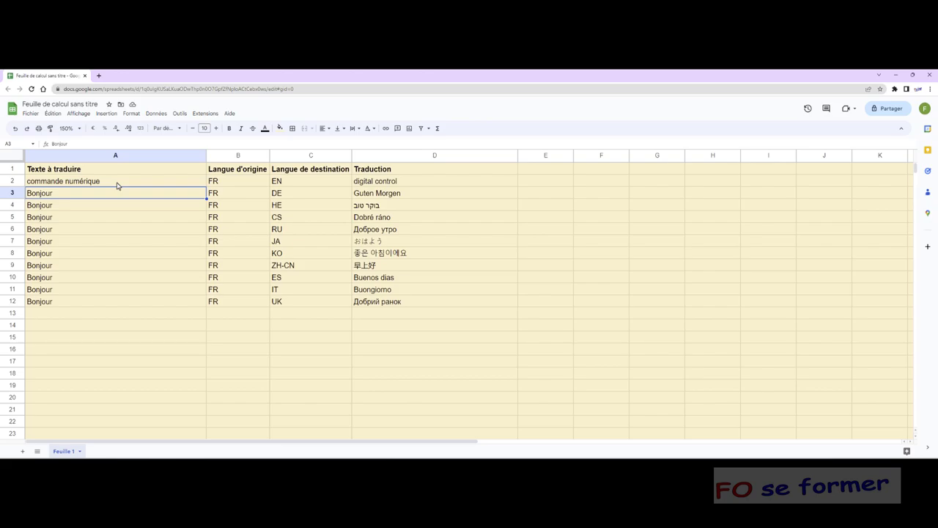
pyautogui.write('compresse')
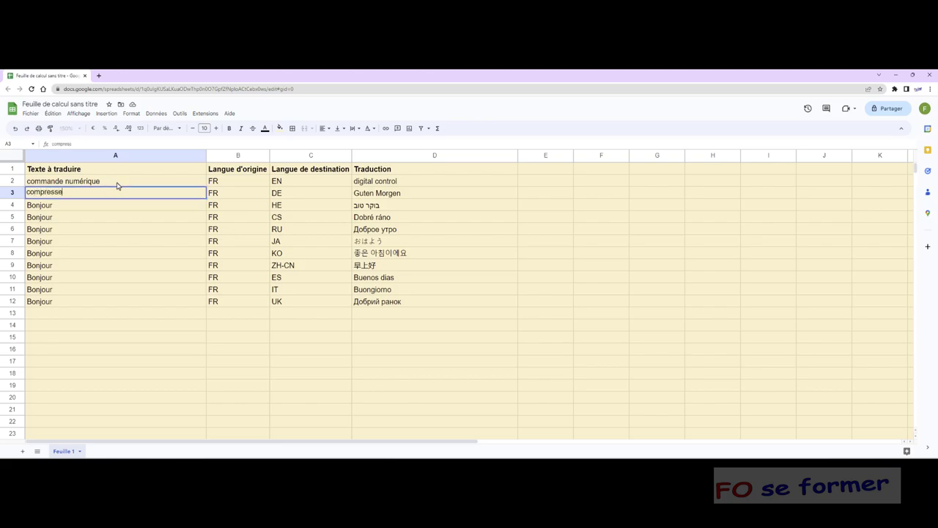
pyautogui.write('ur')
pyautogui.press('Return')
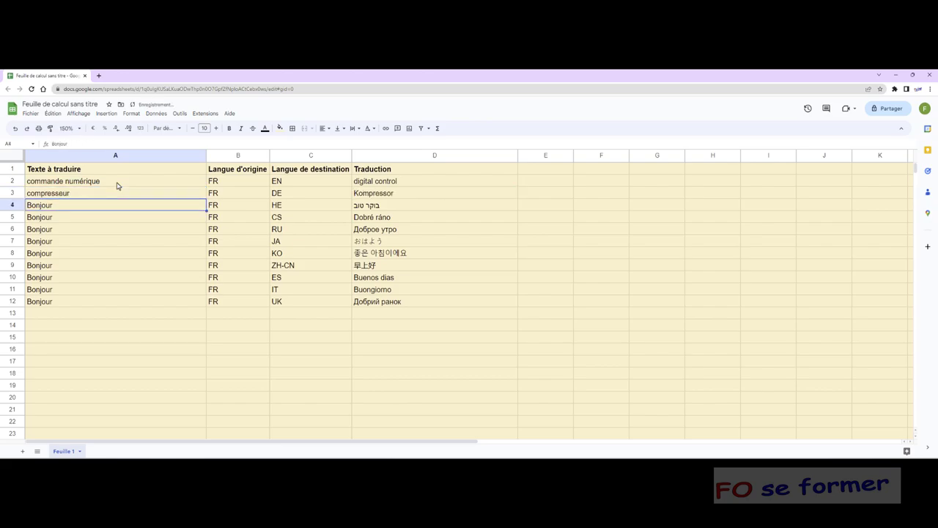